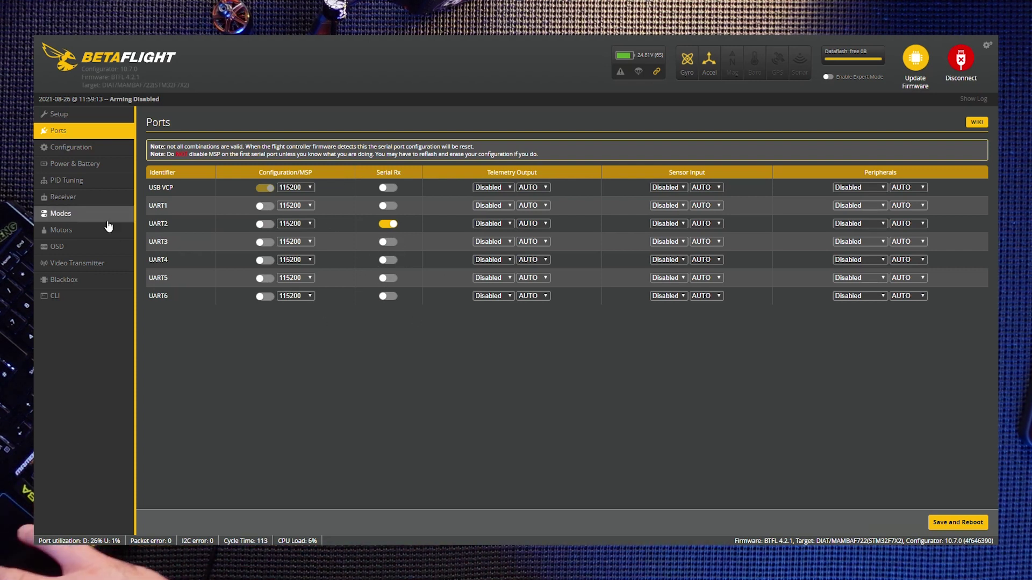
Select CRSF as the serial receiver provider in the configuration and check that the receiver mode is serial-based.
{"action": "left_click", "coordinate": [74, 152]}
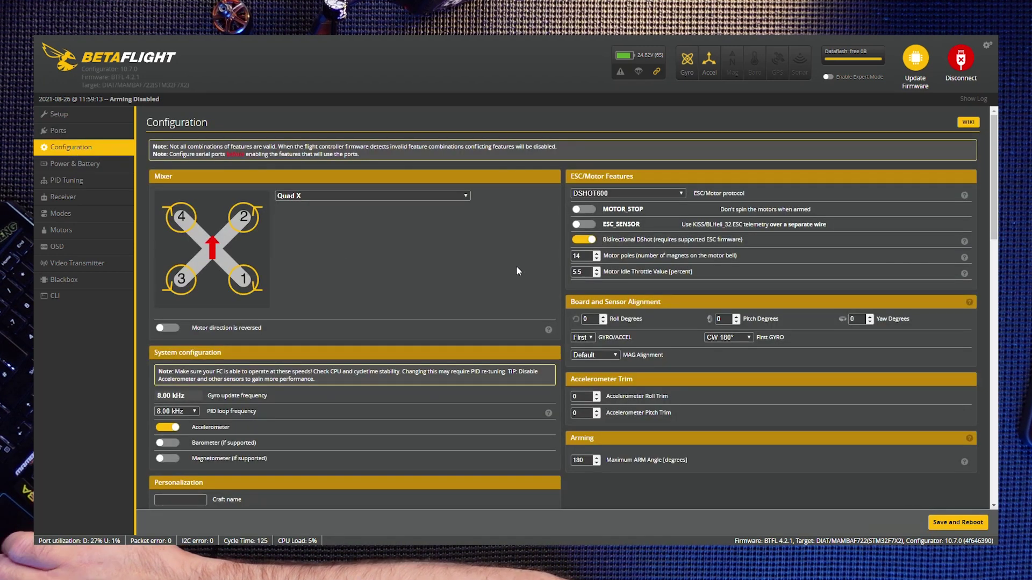
{"action": "scroll", "coordinate": [517, 267], "scroll_direction": "down", "scroll_amount": 4}
{"action": "scroll", "coordinate": [517, 267], "scroll_direction": "down", "scroll_amount": 3}
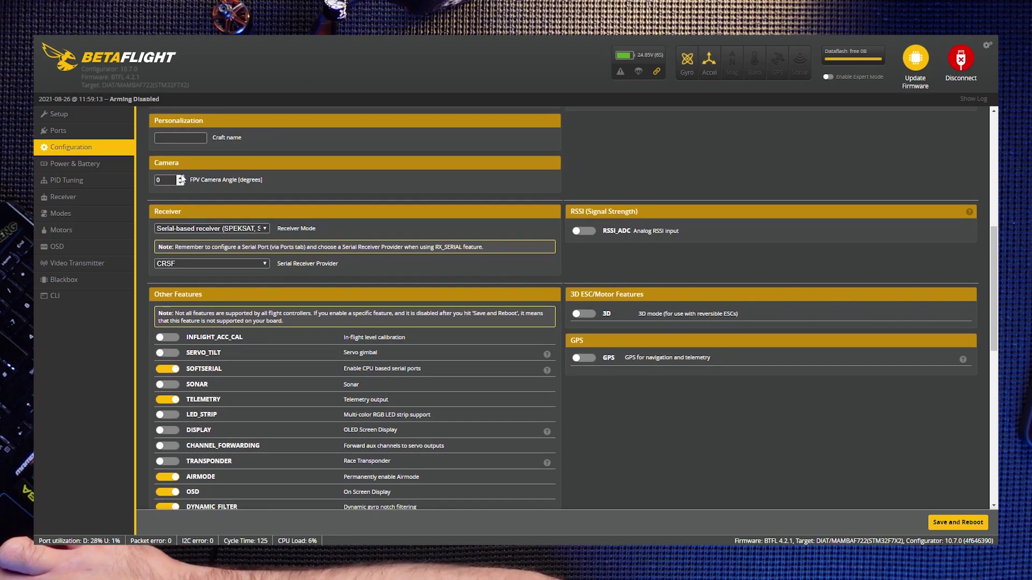
{"action": "left_click", "coordinate": [205, 263]}
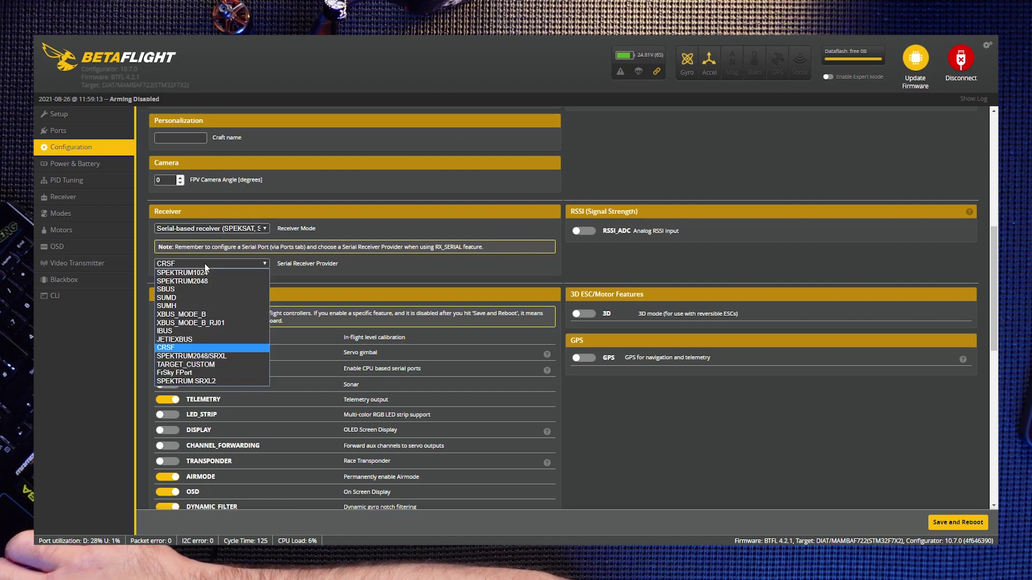
{"action": "left_click", "coordinate": [197, 348]}
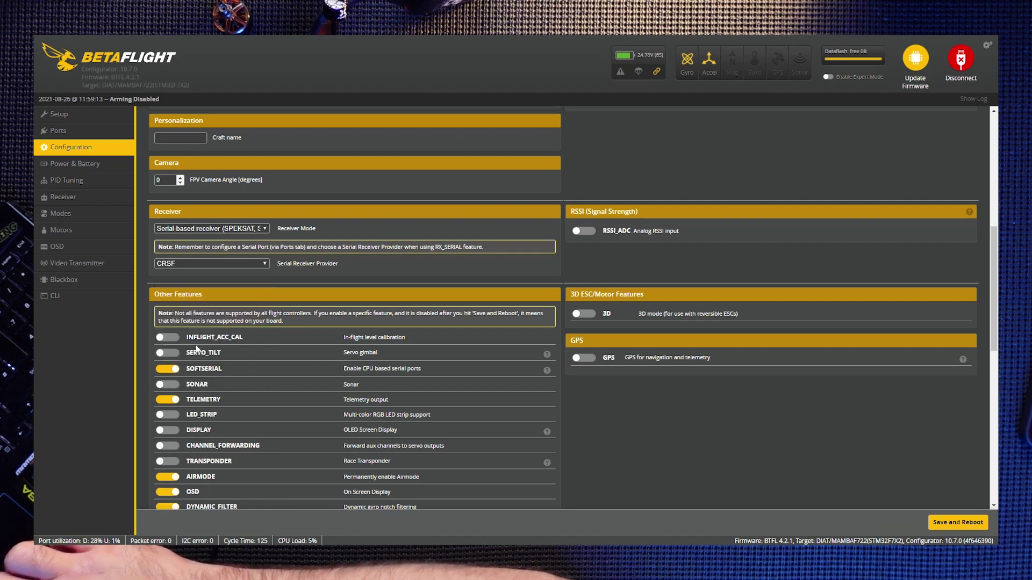
{"action": "left_click", "coordinate": [237, 230]}
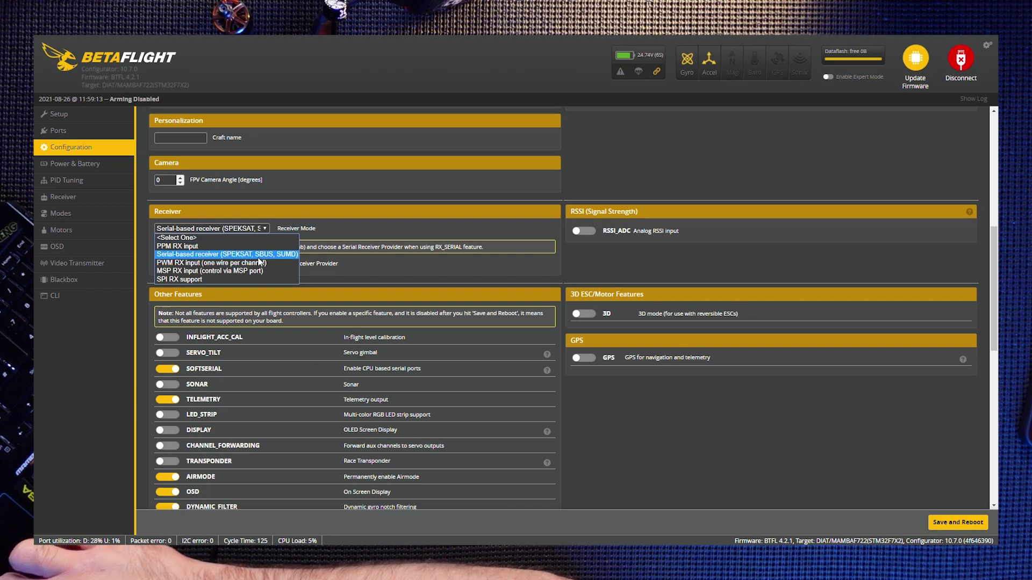
{"action": "key", "text": "Escape"}
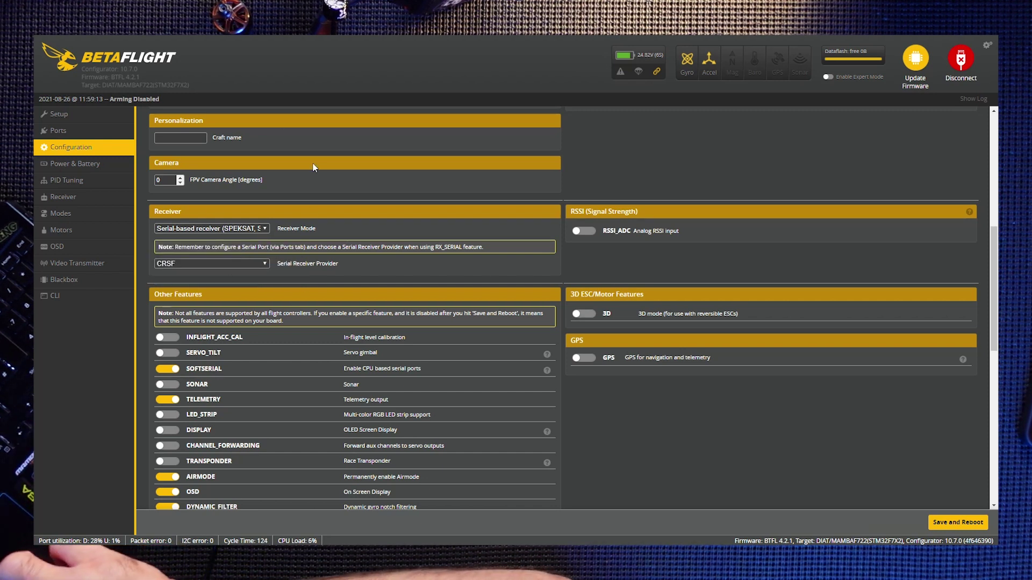
Set the receiver's channel map to TREA1234 and save it.
{"action": "left_click", "coordinate": [78, 199]}
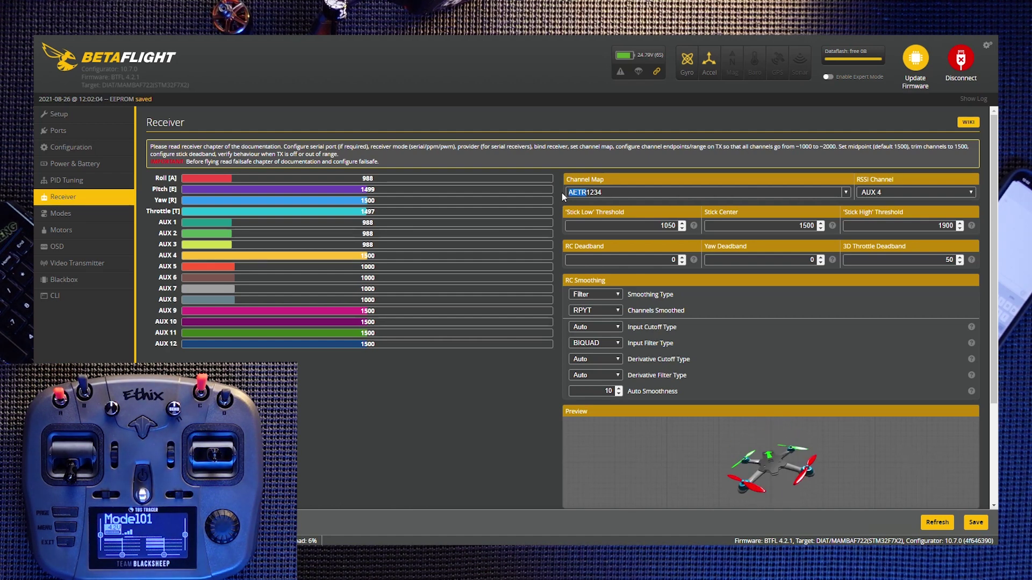
{"action": "type", "text": "TREA"}
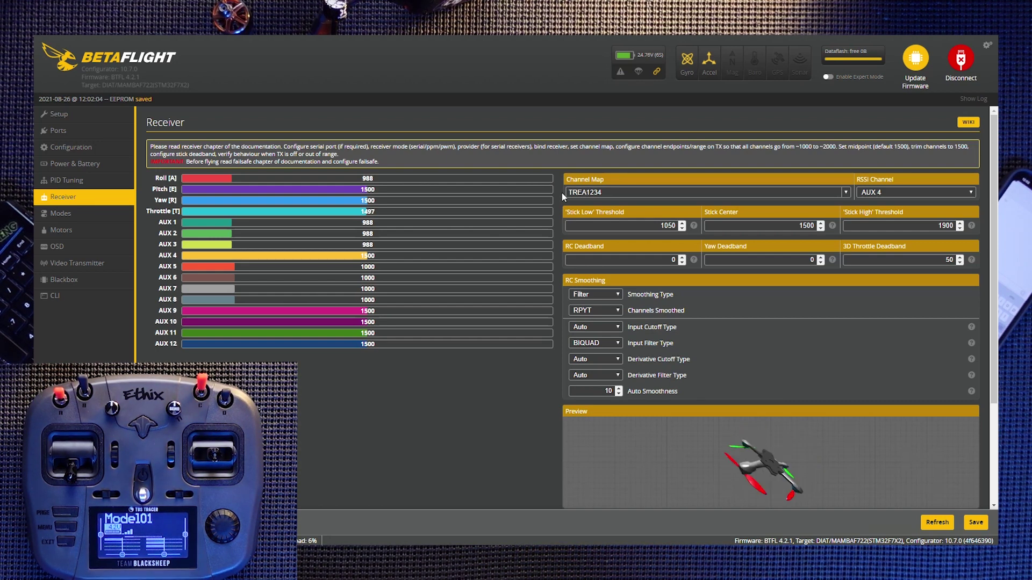
{"action": "left_click", "coordinate": [975, 522]}
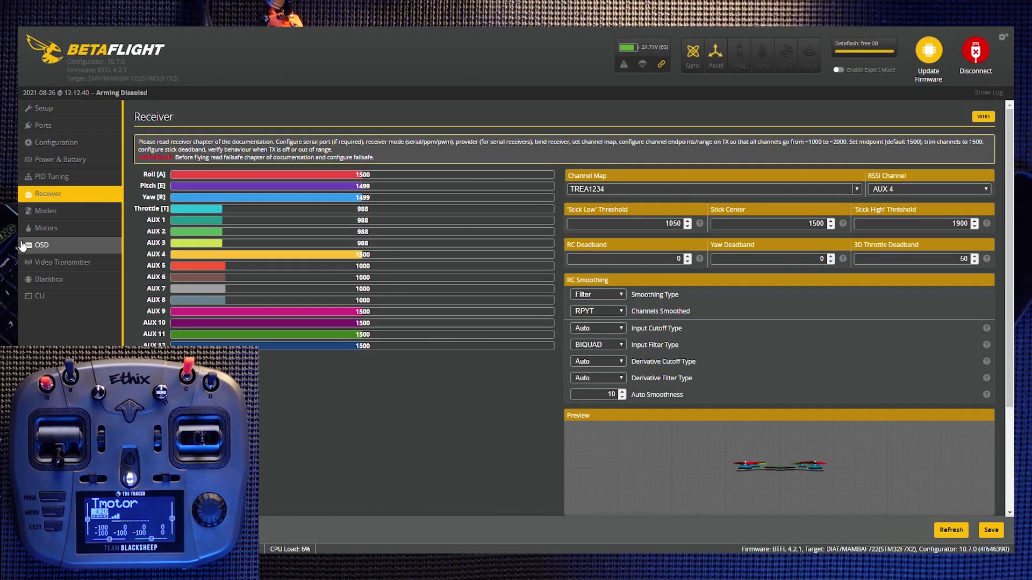
Delete the existing ranges of the Flip Over After Crash, Beeper and Arm modes.
{"action": "left_click", "coordinate": [58, 210]}
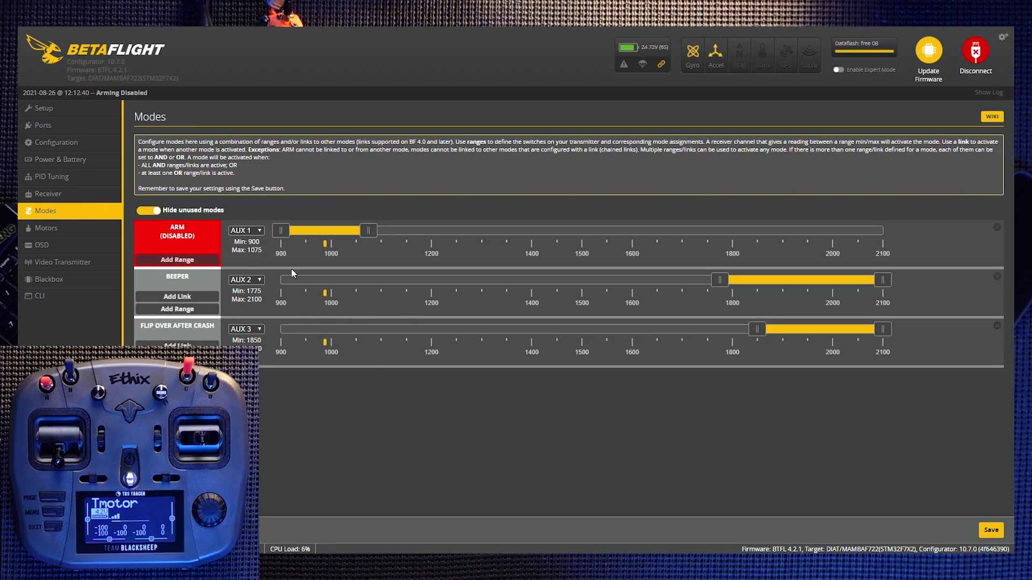
{"action": "left_click", "coordinate": [998, 327]}
{"action": "left_click", "coordinate": [997, 279]}
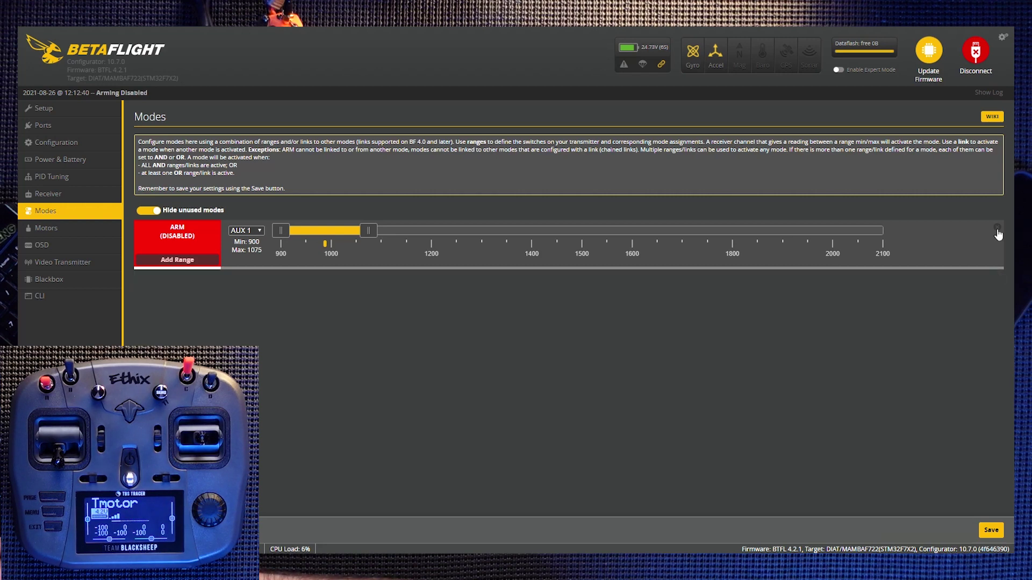
{"action": "left_click", "coordinate": [997, 228]}
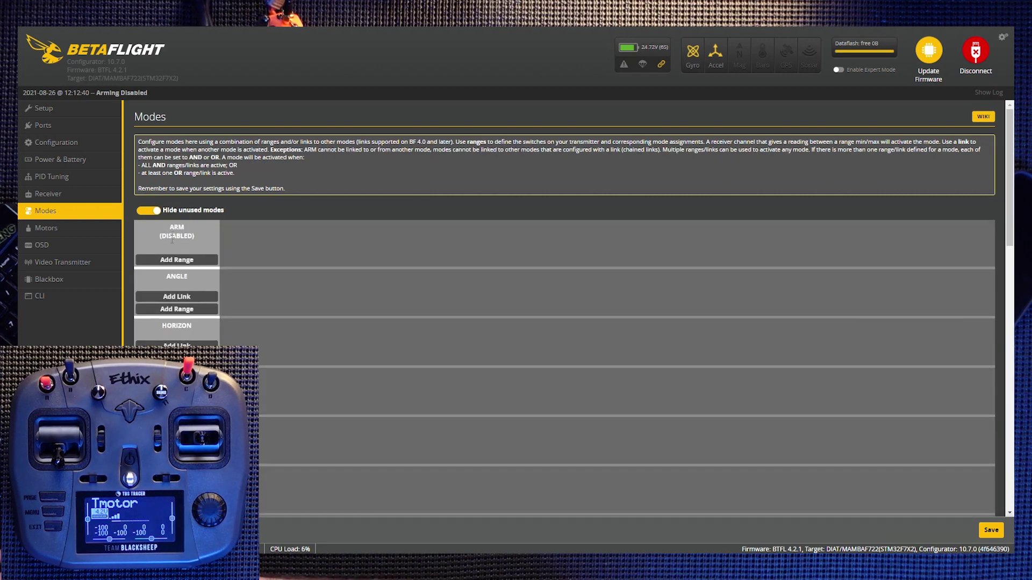
Add an Arm mode range on AUX 1 from 900 to 1050.
{"action": "left_click", "coordinate": [177, 259]}
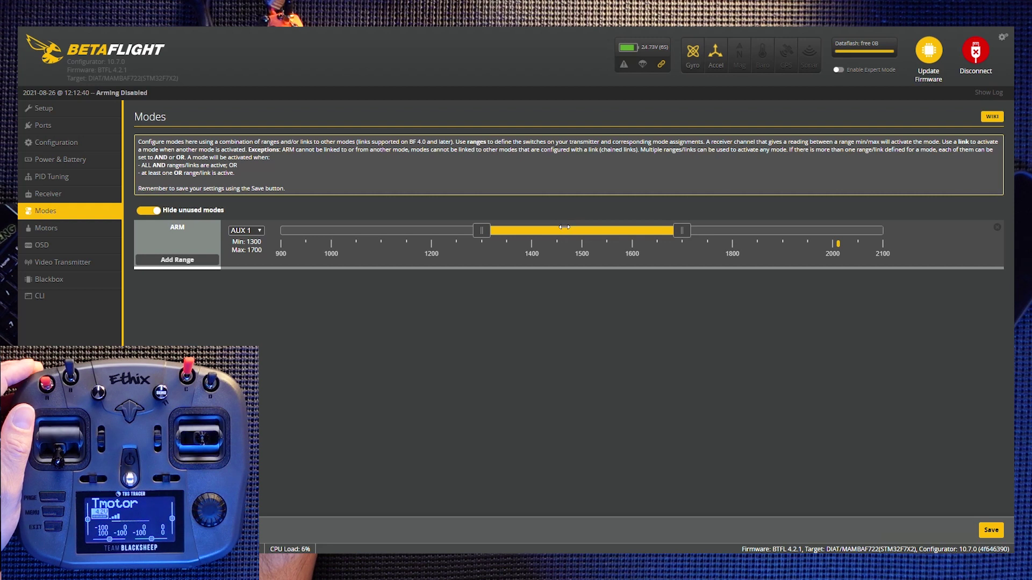
{"action": "left_click_drag", "start_coordinate": [563, 227], "coordinate": [348, 228]}
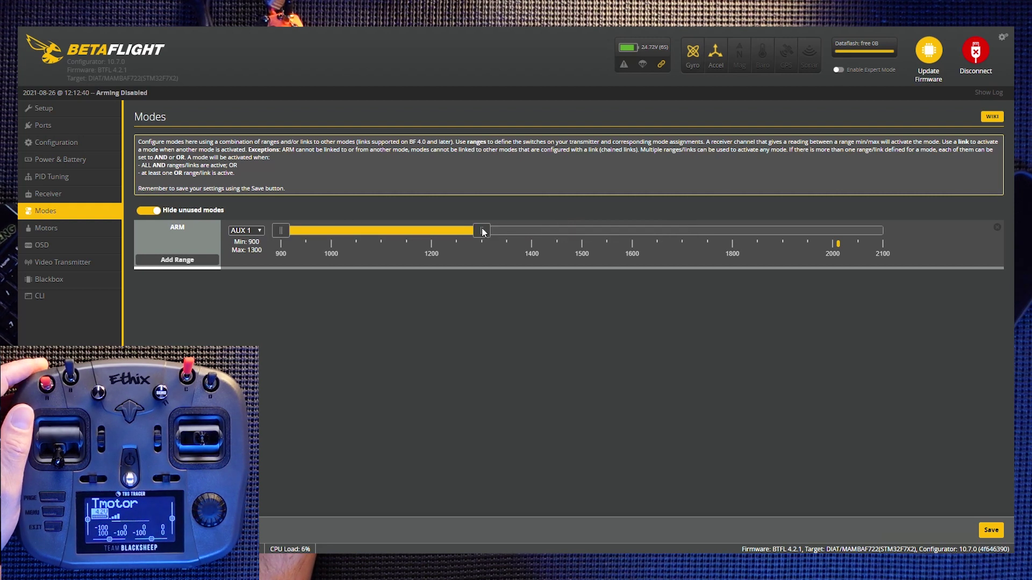
{"action": "left_click_drag", "start_coordinate": [483, 232], "coordinate": [416, 232]}
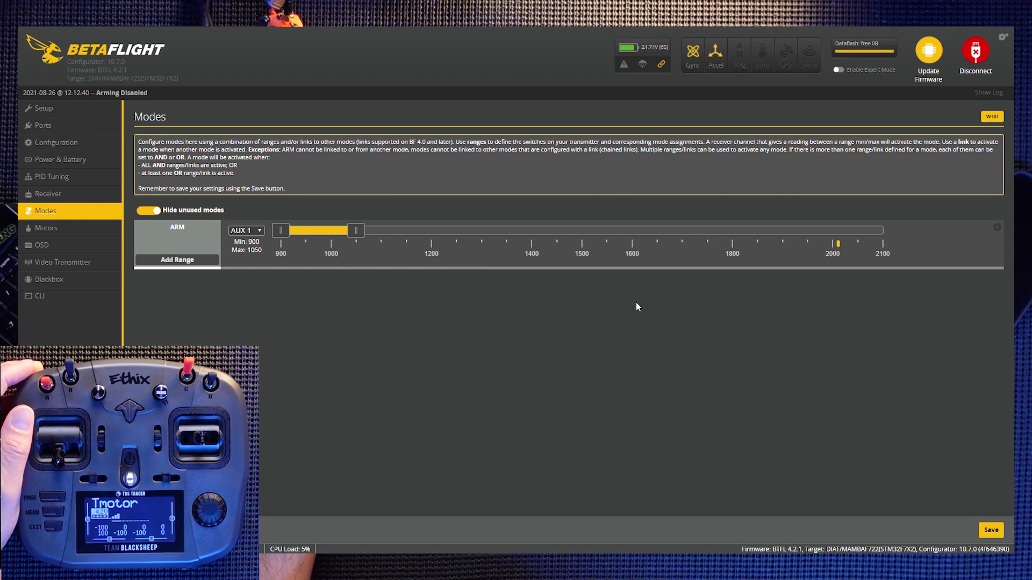
Show the unused modes and add a Beeper range on AUX 2 from 1800 to 2100.
{"action": "left_click", "coordinate": [155, 211]}
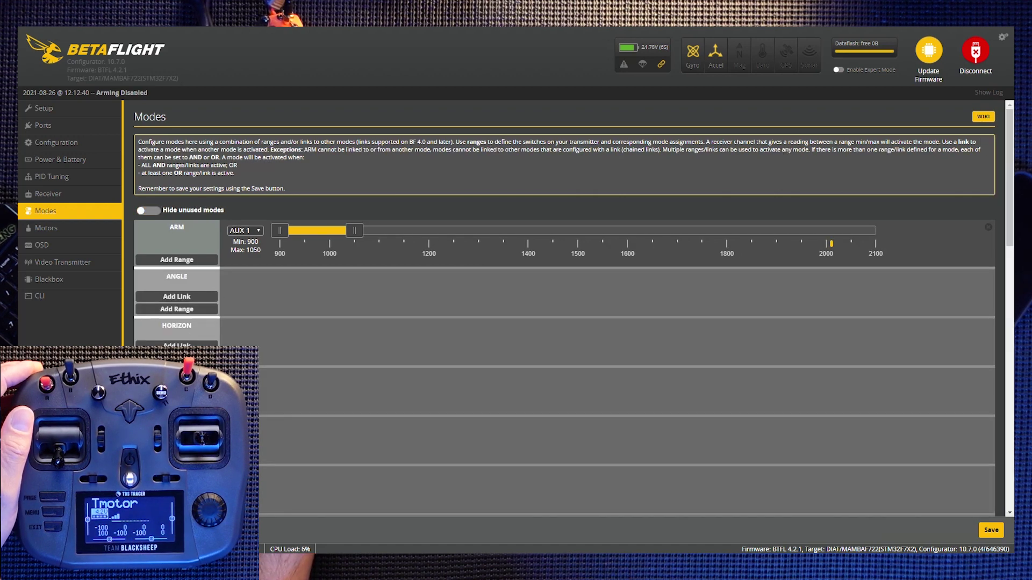
{"action": "scroll", "coordinate": [573, 309], "scroll_direction": "down", "scroll_amount": 2}
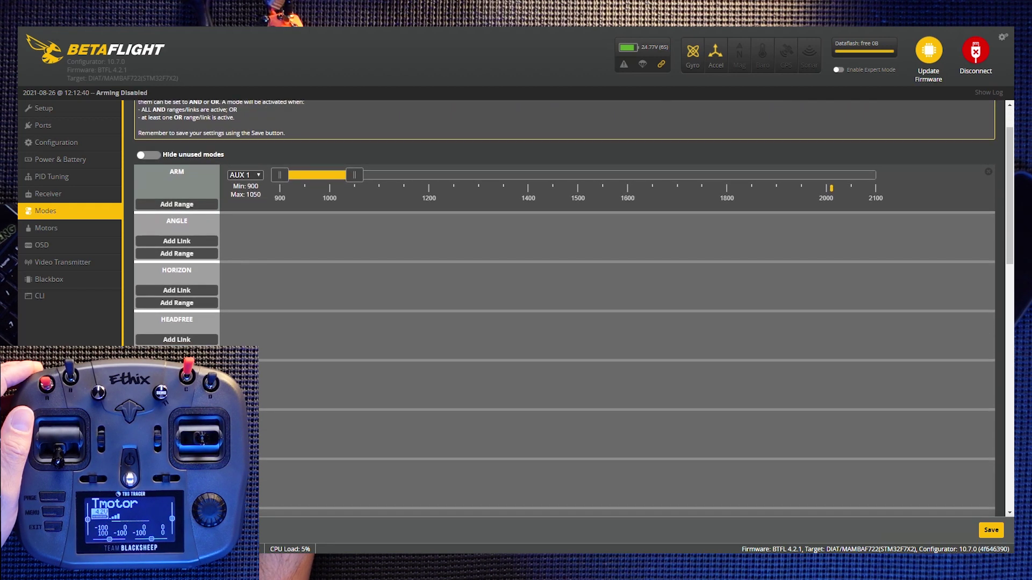
{"action": "left_click", "coordinate": [176, 500]}
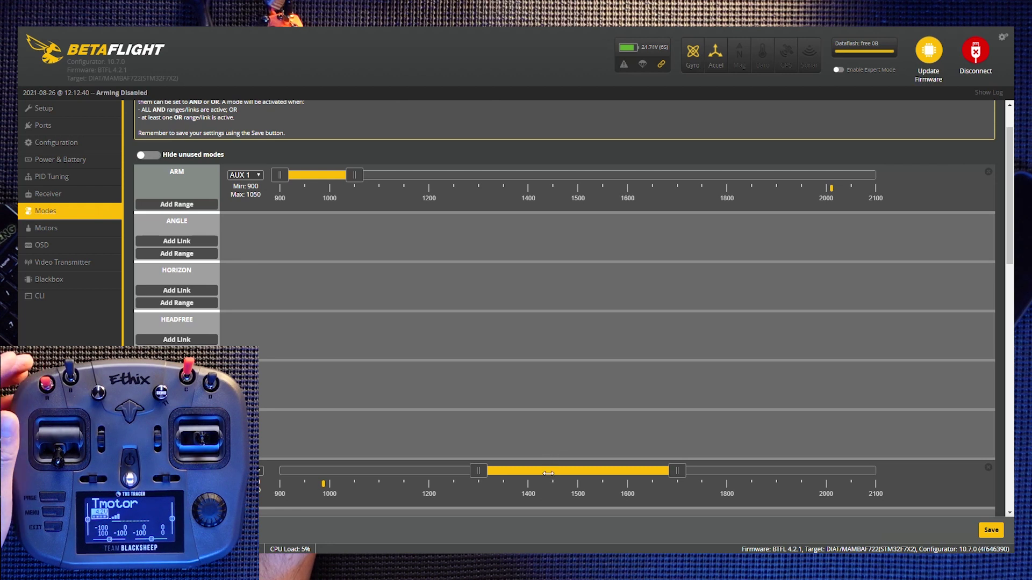
{"action": "left_click_drag", "start_coordinate": [548, 473], "coordinate": [721, 472]}
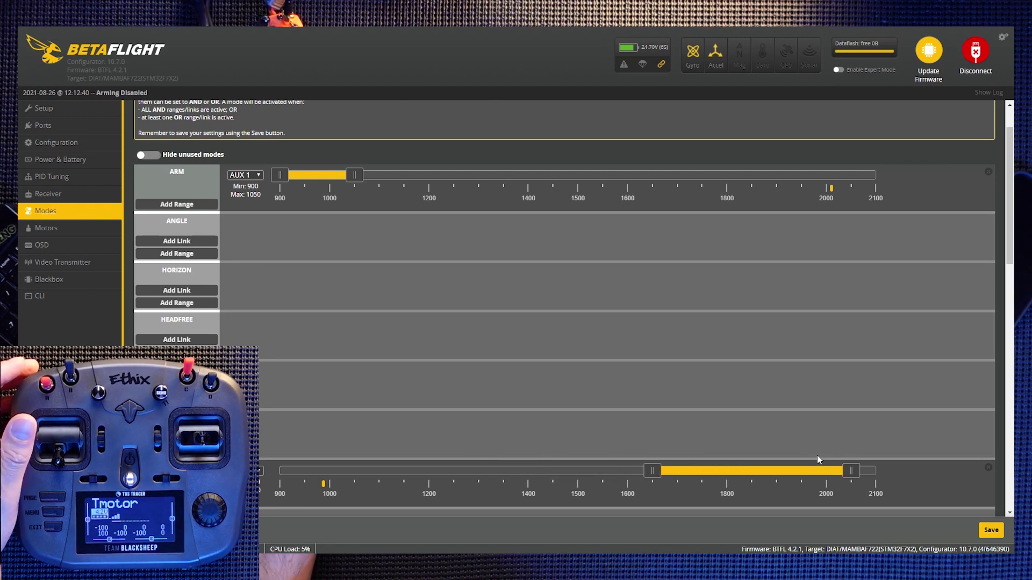
{"action": "left_click_drag", "start_coordinate": [794, 469], "coordinate": [914, 455]}
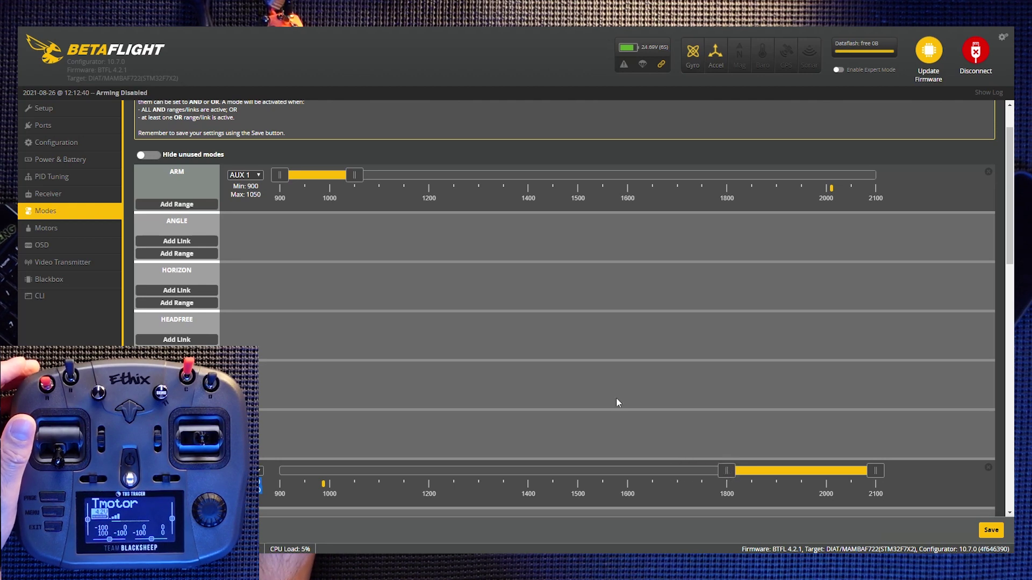
Add a Flip Over After Crash range on AUX 3 from 1950 to 2100 and save the modes.
{"action": "scroll", "coordinate": [616, 398], "scroll_direction": "down", "scroll_amount": 4}
{"action": "scroll", "coordinate": [616, 399], "scroll_direction": "down", "scroll_amount": 5}
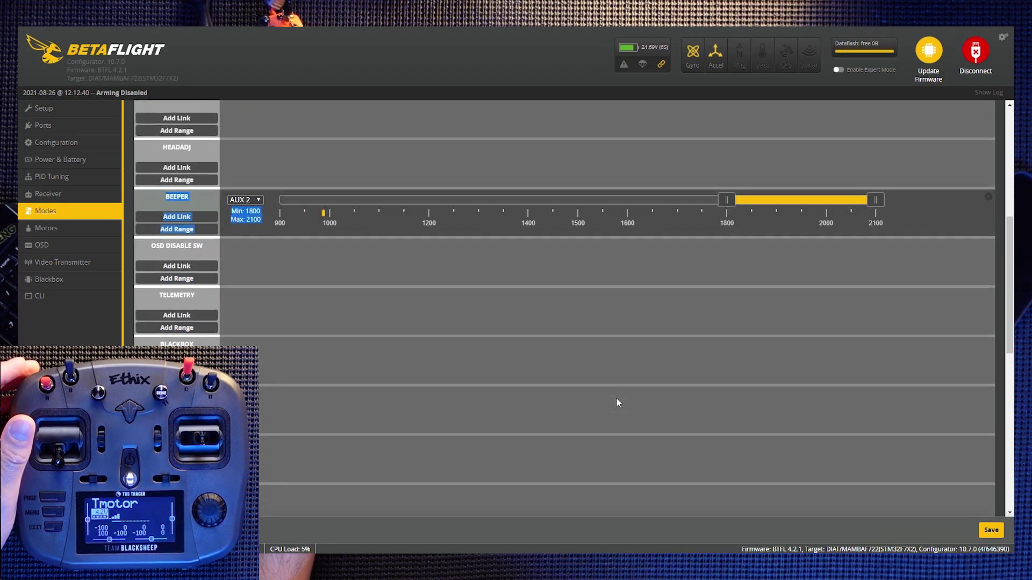
{"action": "scroll", "coordinate": [617, 400], "scroll_direction": "down", "scroll_amount": 7}
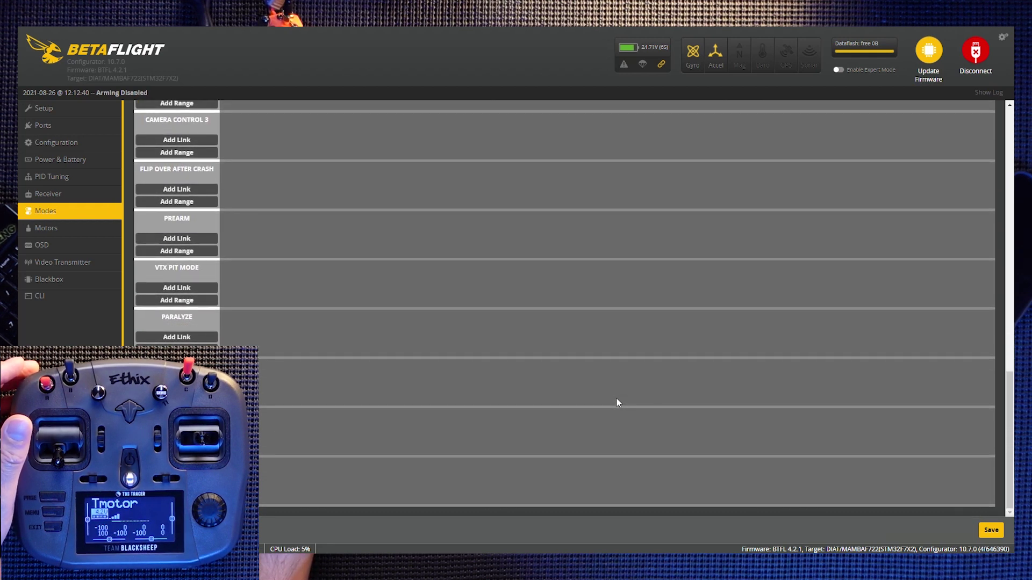
{"action": "scroll", "coordinate": [617, 403], "scroll_direction": "up", "scroll_amount": 1}
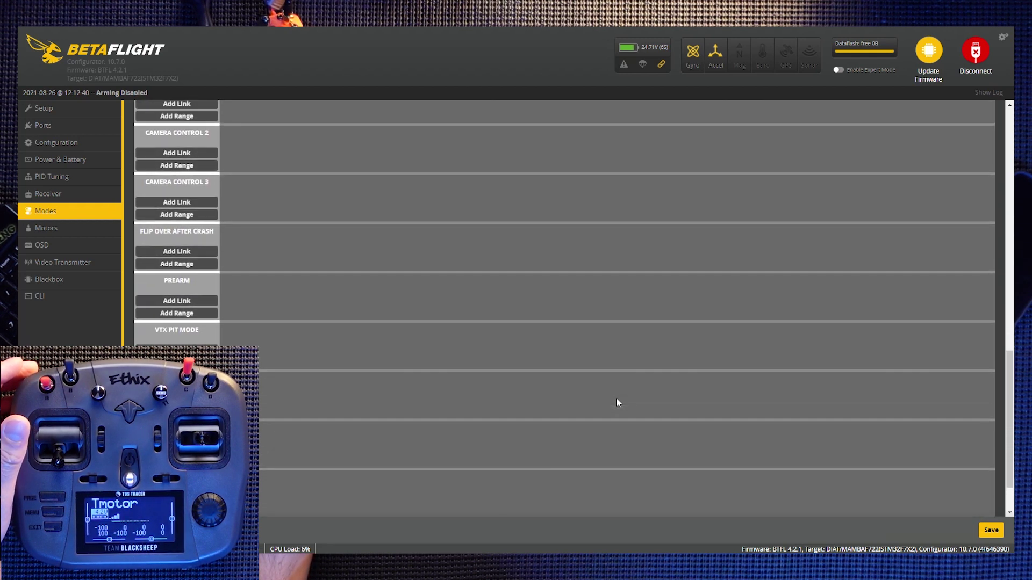
{"action": "left_click", "coordinate": [177, 264]}
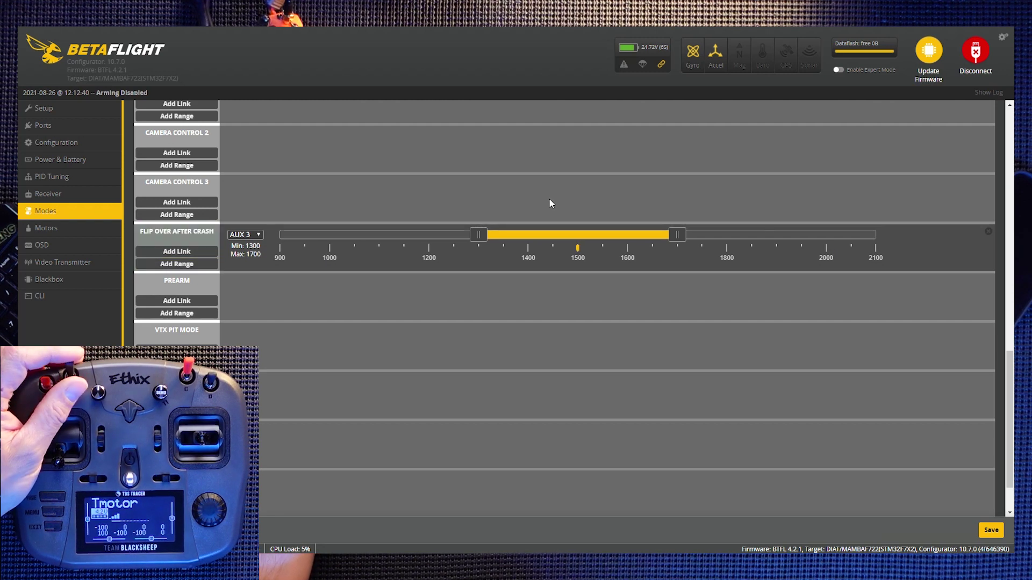
{"action": "left_click_drag", "start_coordinate": [590, 235], "coordinate": [240, 263]}
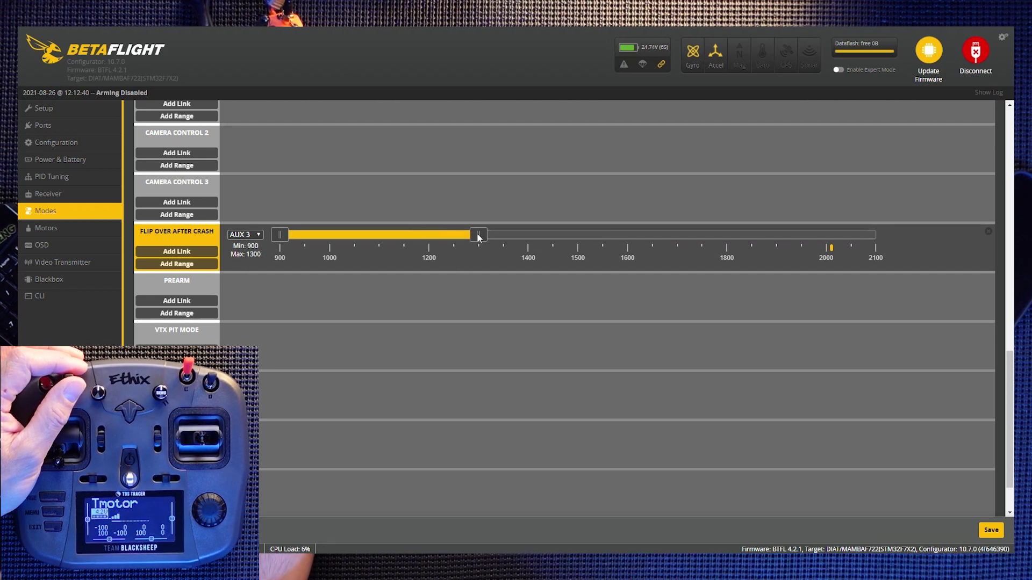
{"action": "left_click_drag", "start_coordinate": [479, 237], "coordinate": [342, 240]}
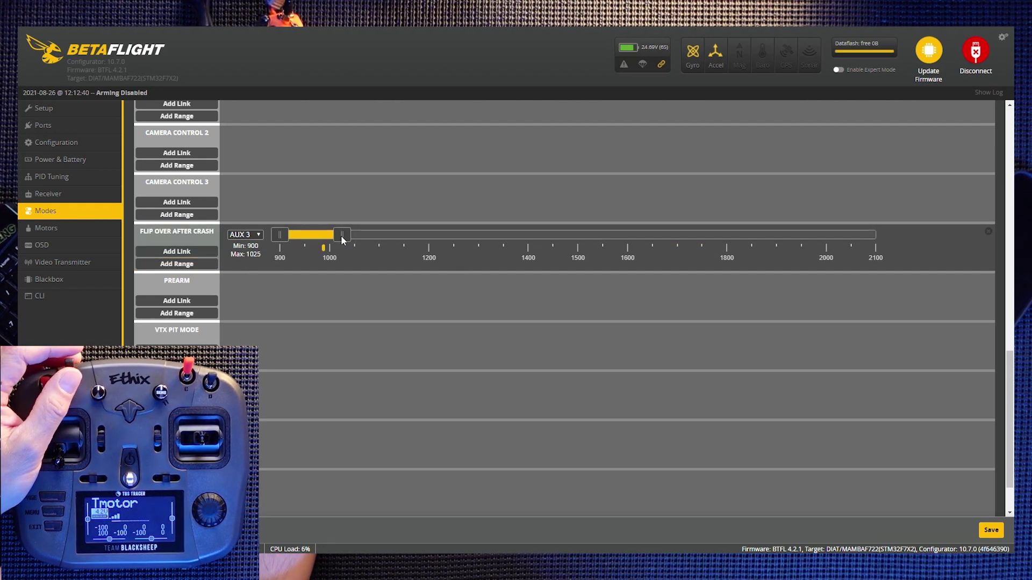
{"action": "left_click_drag", "start_coordinate": [319, 234], "coordinate": [930, 231]}
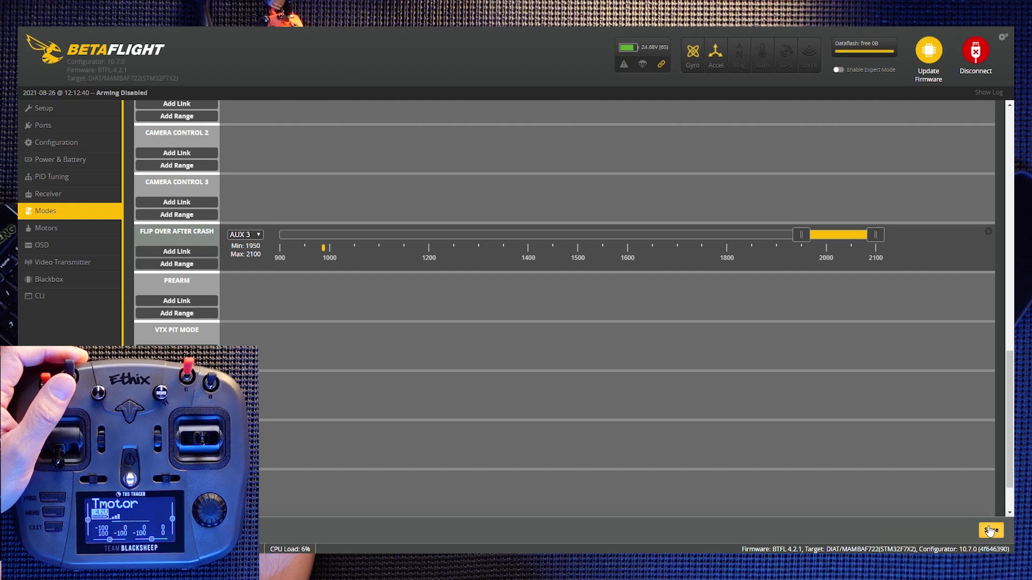
Hide the unused modes so that only the Arm, Beeper and Flip Over After Crash modes are listed.
{"action": "scroll", "coordinate": [502, 342], "scroll_direction": "up", "scroll_amount": 15}
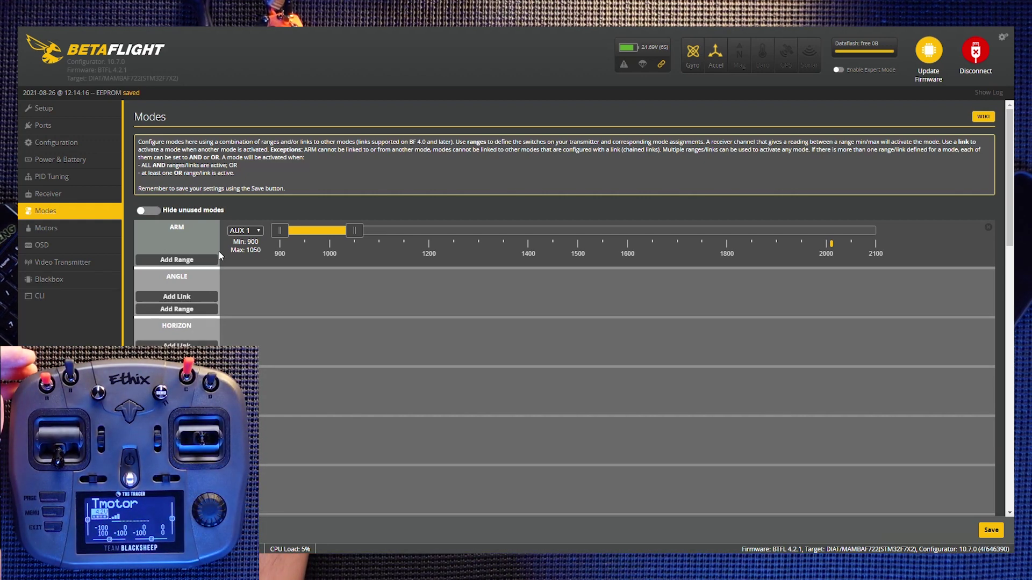
{"action": "left_click", "coordinate": [148, 211]}
{"action": "left_click", "coordinate": [490, 206]}
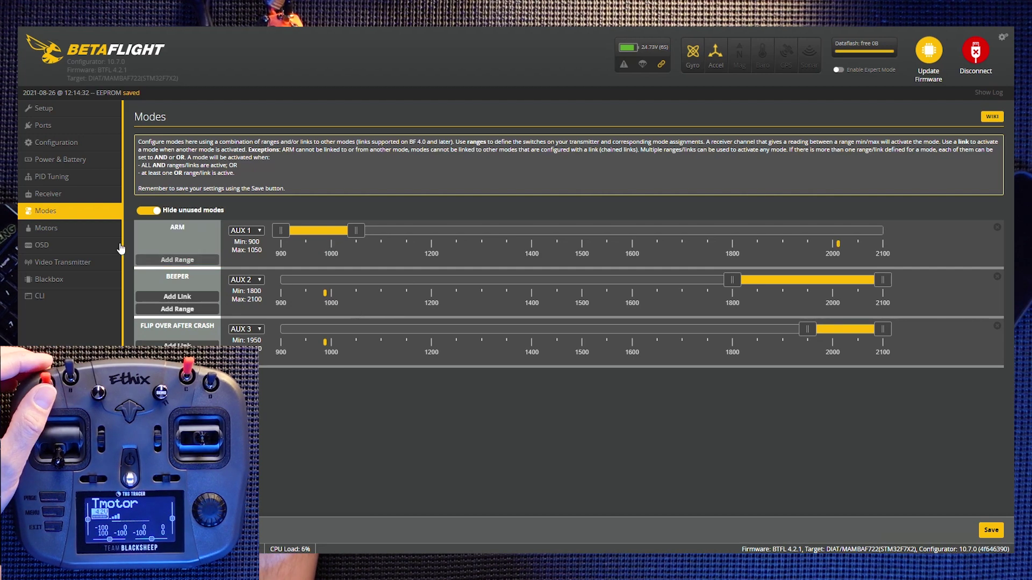
View the motor outputs on the Motors page and return to the Modes page.
{"action": "left_click", "coordinate": [96, 236]}
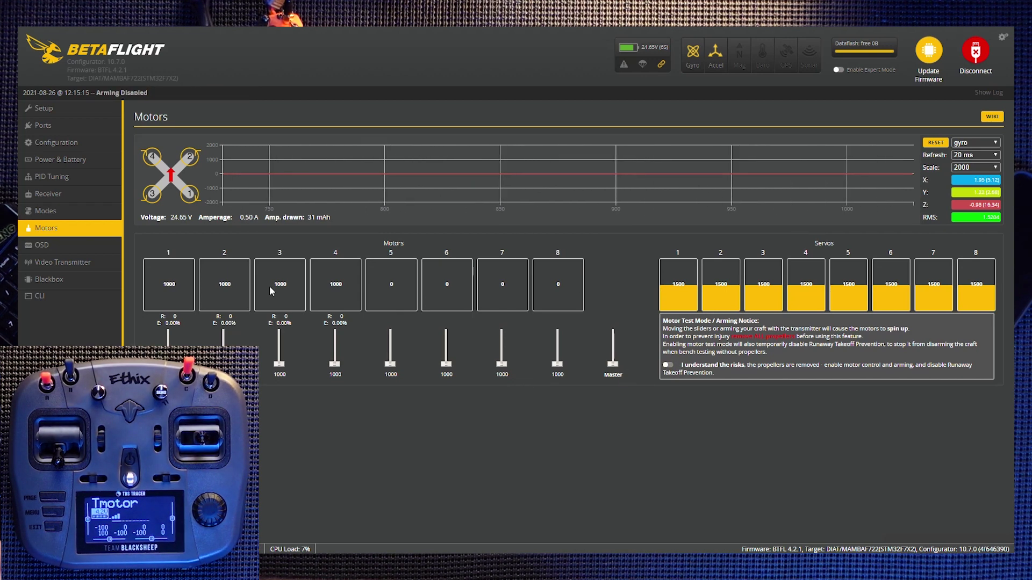
{"action": "left_click", "coordinate": [45, 210]}
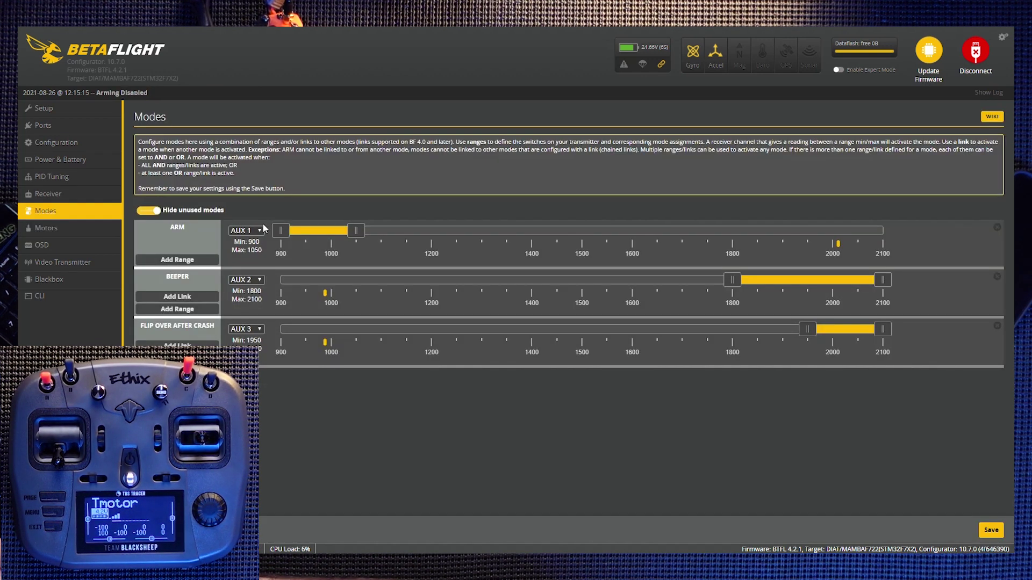